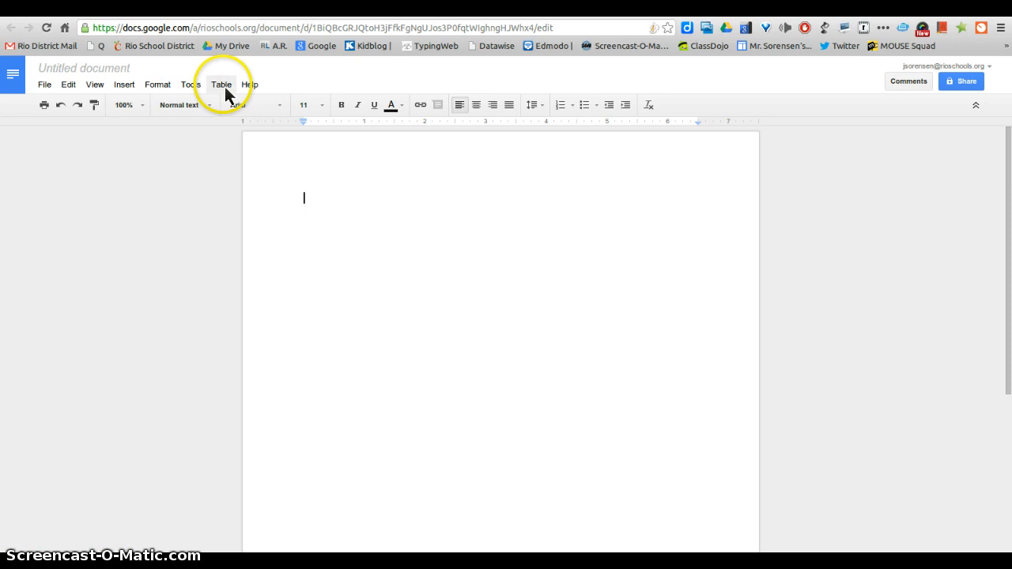
# Step: Insert a table with three columns and six rows into the blank document
pyautogui.click(224, 89)
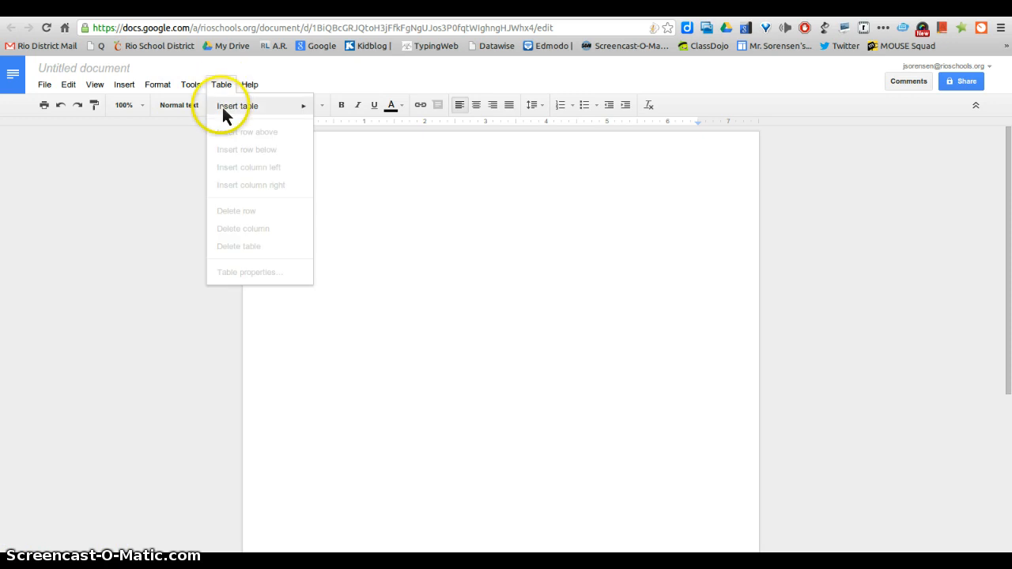
pyautogui.moveTo(223, 108)
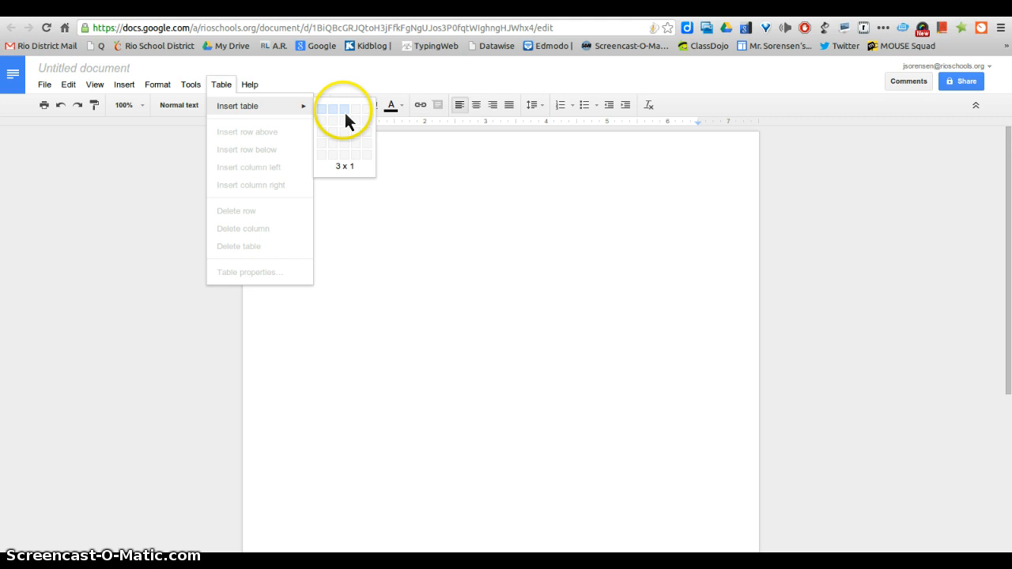
pyautogui.click(350, 174)
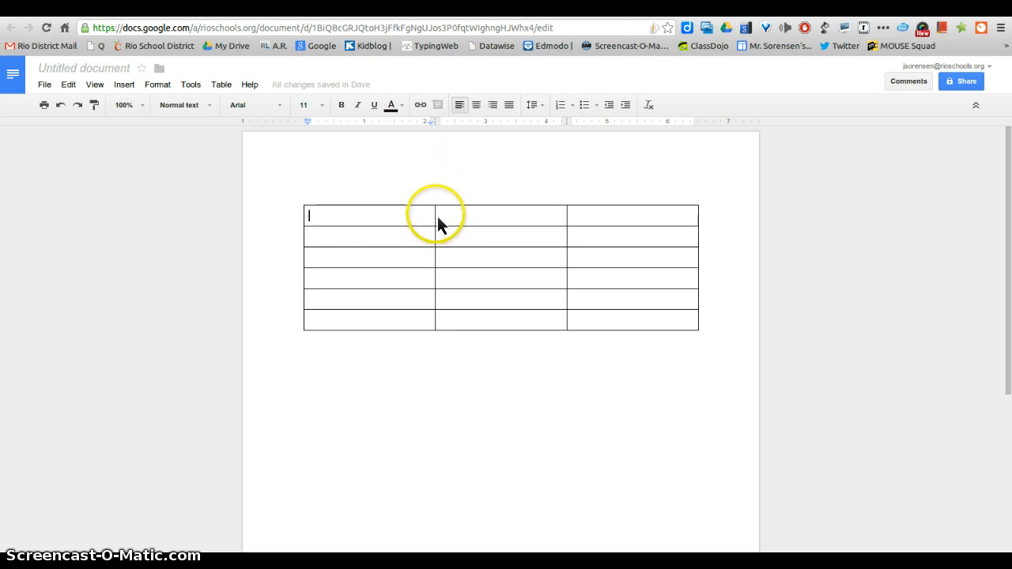
# Step: Try narrowing the table's first column and making its first row taller, undoing each resize
pyautogui.moveTo(437, 216); pyautogui.dragTo(367, 216)
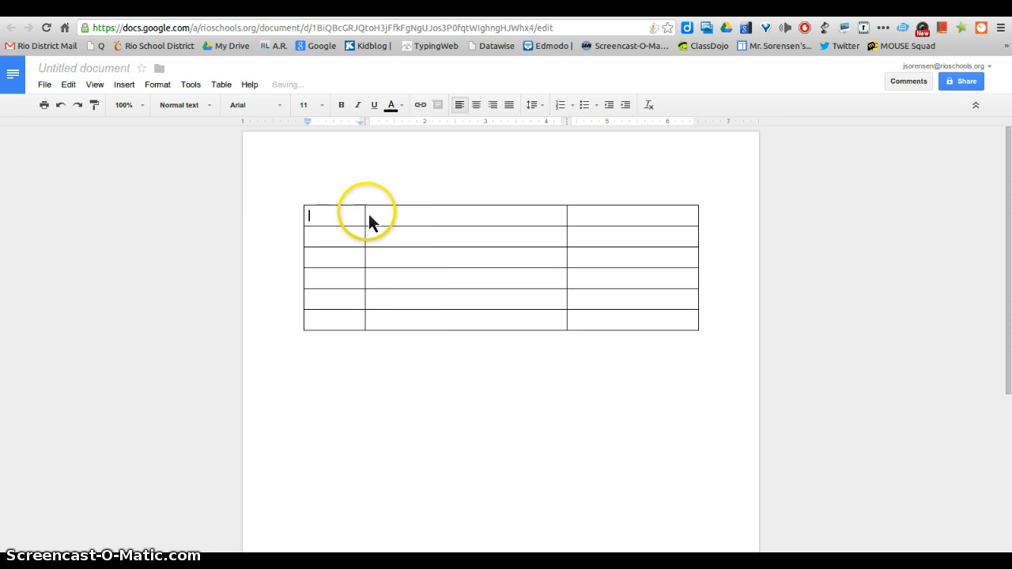
pyautogui.click(62, 106)
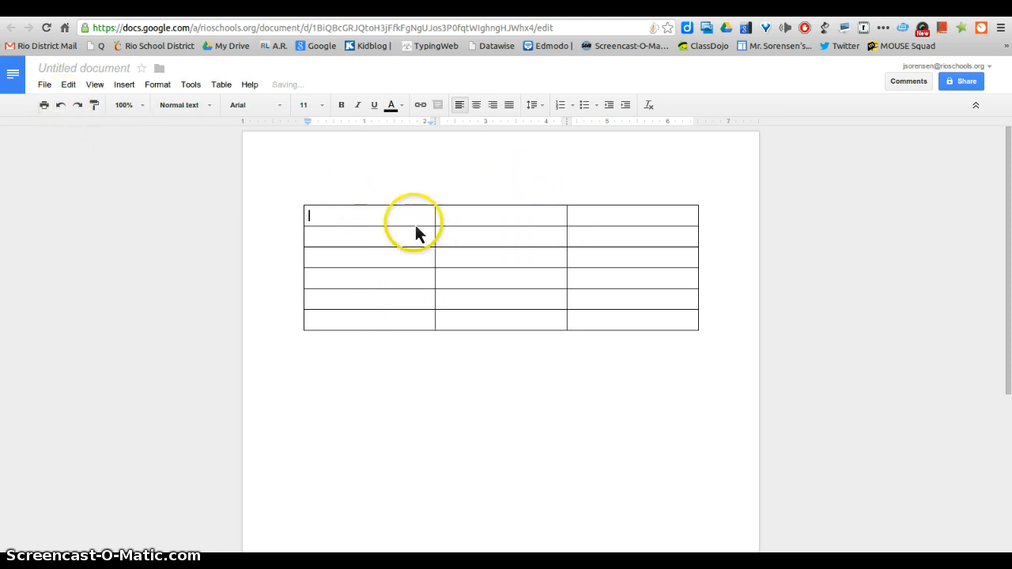
pyautogui.moveTo(411, 227); pyautogui.dragTo(412, 248)
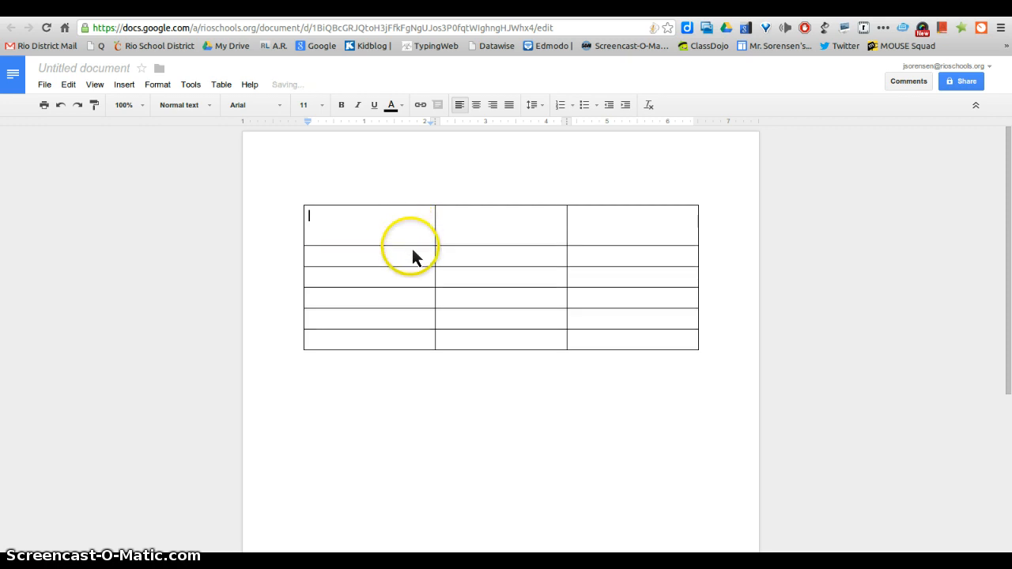
pyautogui.click(62, 106)
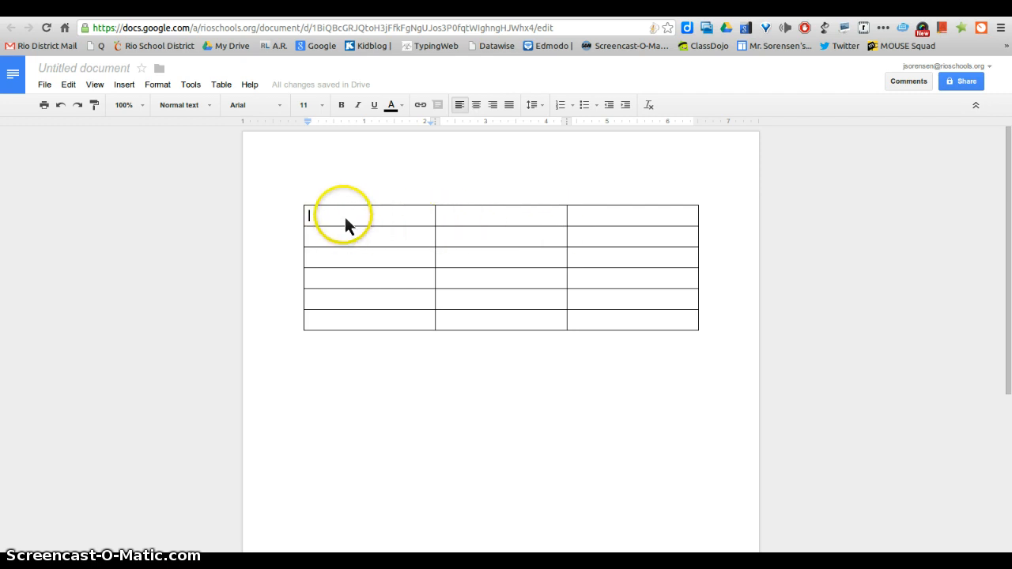
pyautogui.rightClick(351, 321)
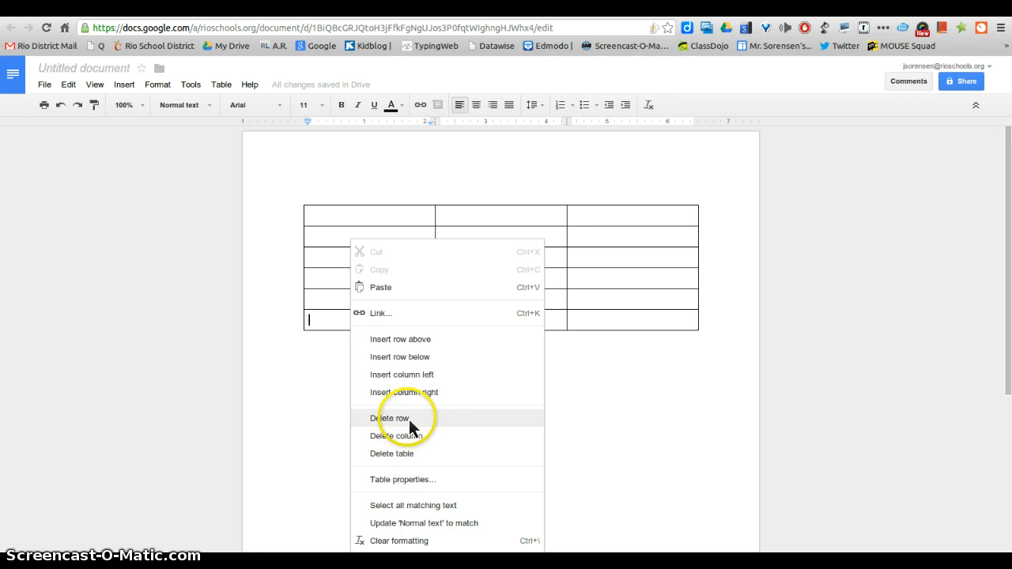
# Step: Enter "Name" in the table's first cell and make the whole first row bold
pyautogui.click(325, 220)
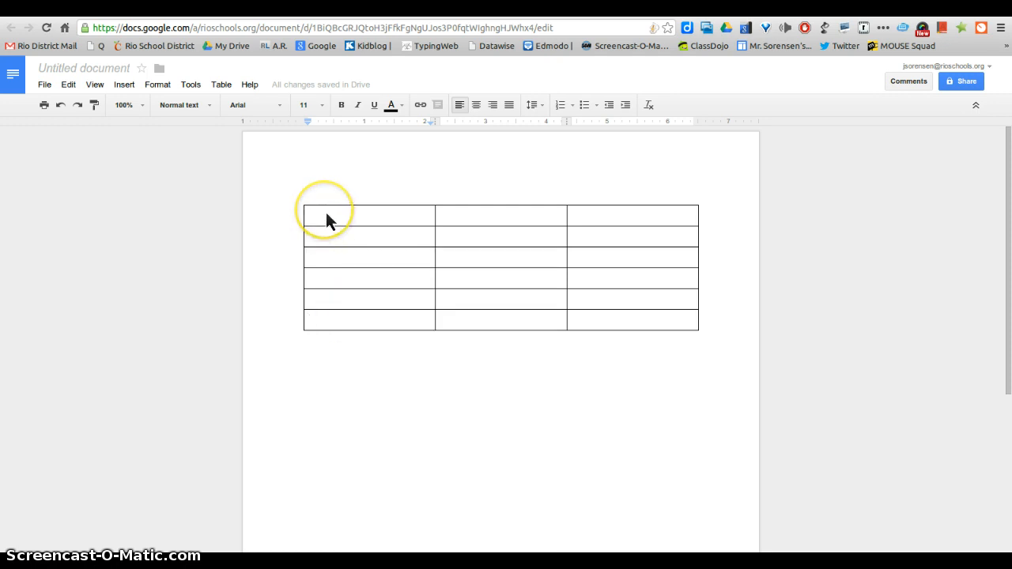
pyautogui.write('Name')
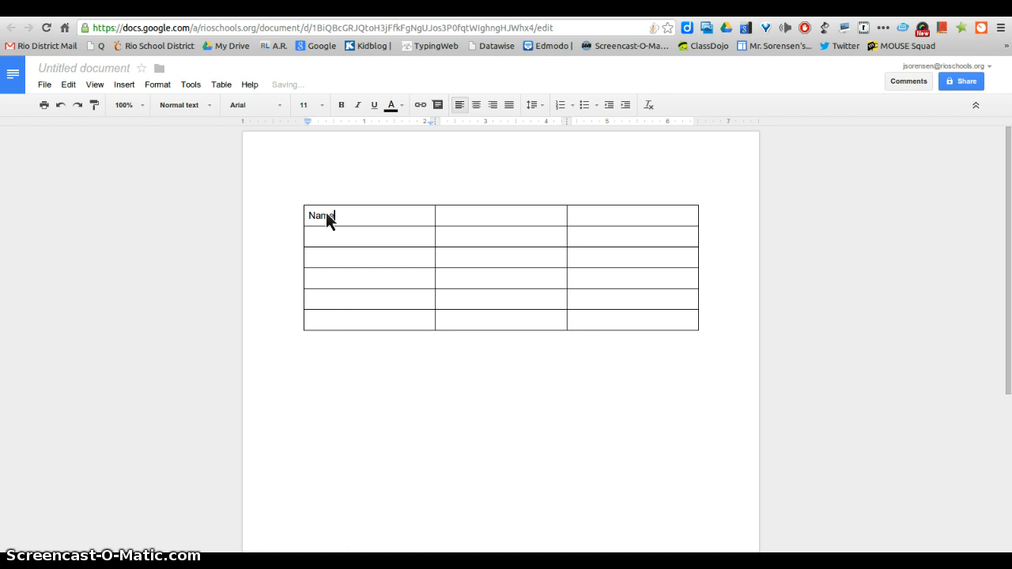
pyautogui.moveTo(310, 225); pyautogui.dragTo(617, 218)
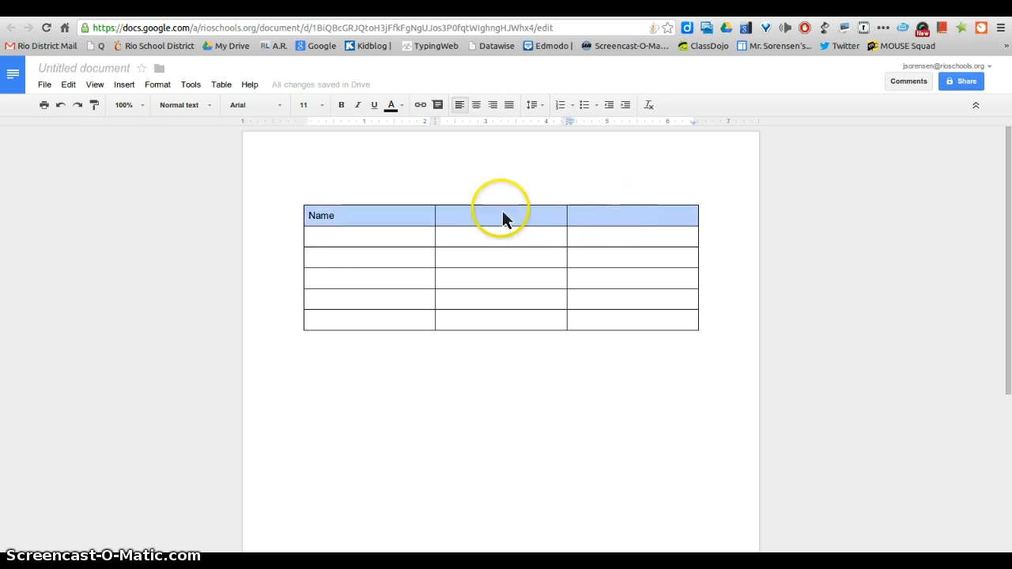
pyautogui.click(342, 105)
# Step: Set the cell background color of the table's first row to dark gray
pyautogui.click(224, 86)
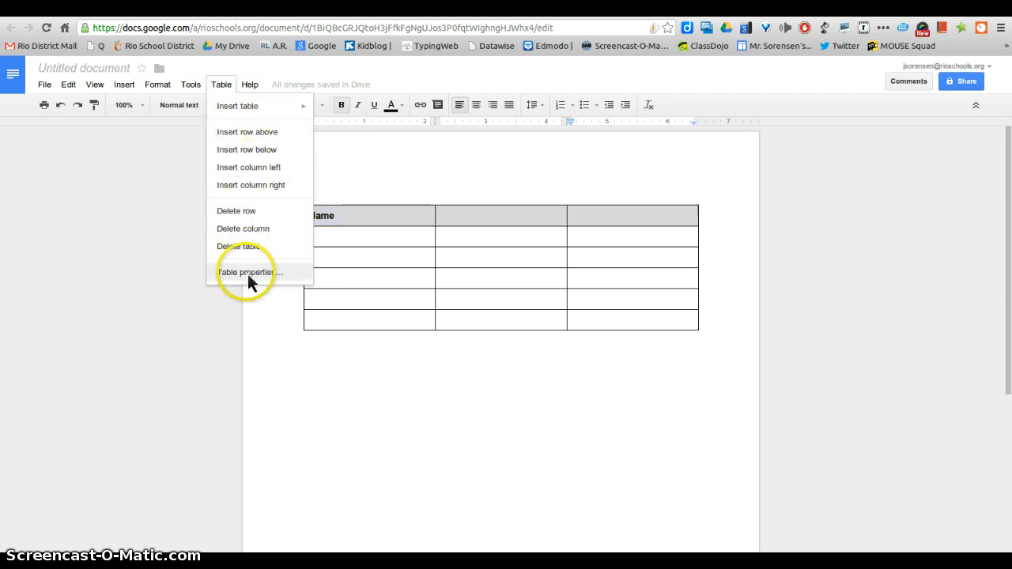
pyautogui.click(248, 273)
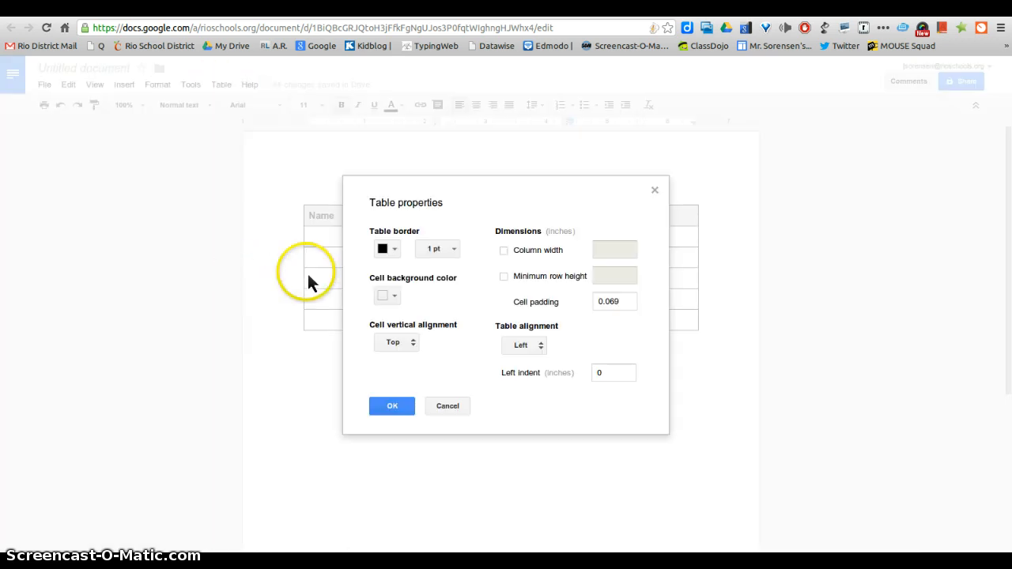
pyautogui.click(395, 297)
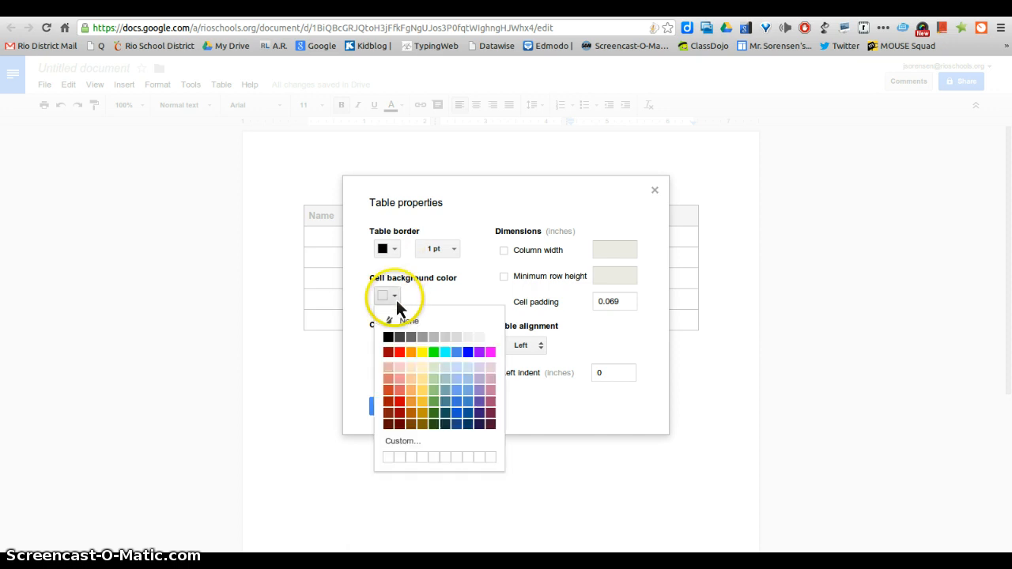
pyautogui.click(425, 338)
pyautogui.click(391, 406)
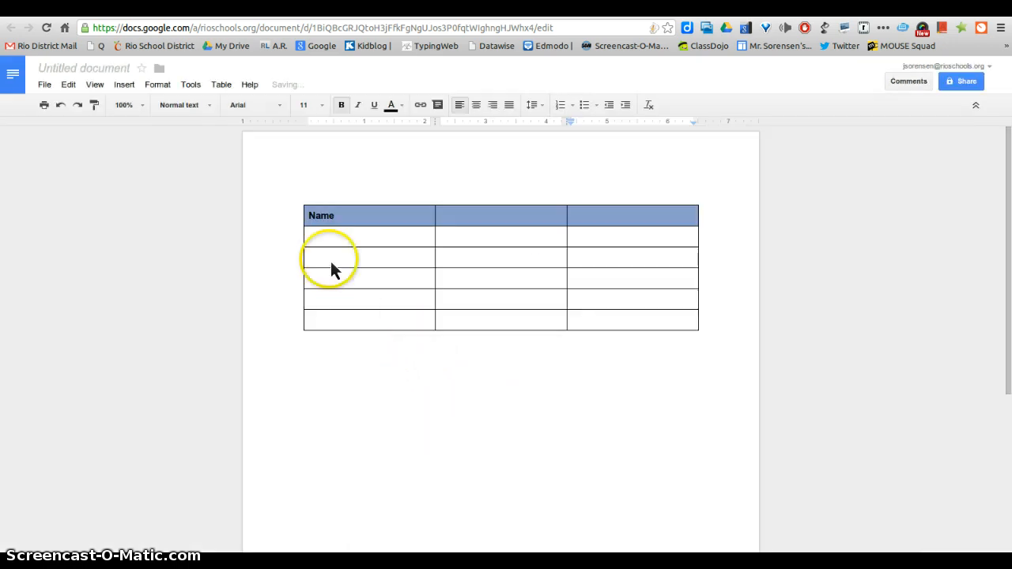
pyautogui.click(338, 242)
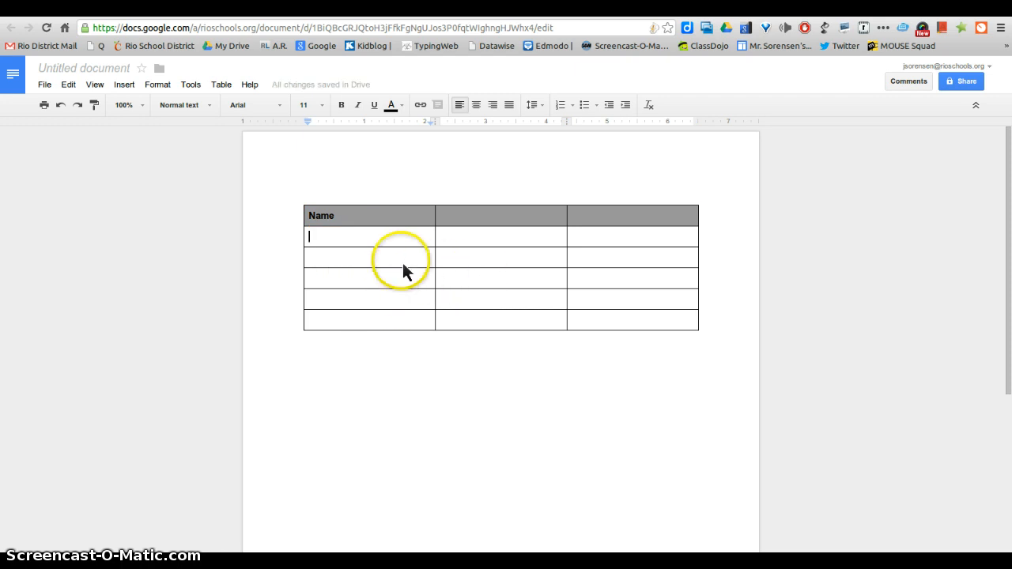
# Step: Enter the headings "Class" and "Teacher" in the second and third cells of the first row
pyautogui.click(309, 221)
pyautogui.moveTo(309, 225); pyautogui.dragTo(454, 229)
pyautogui.click(498, 221)
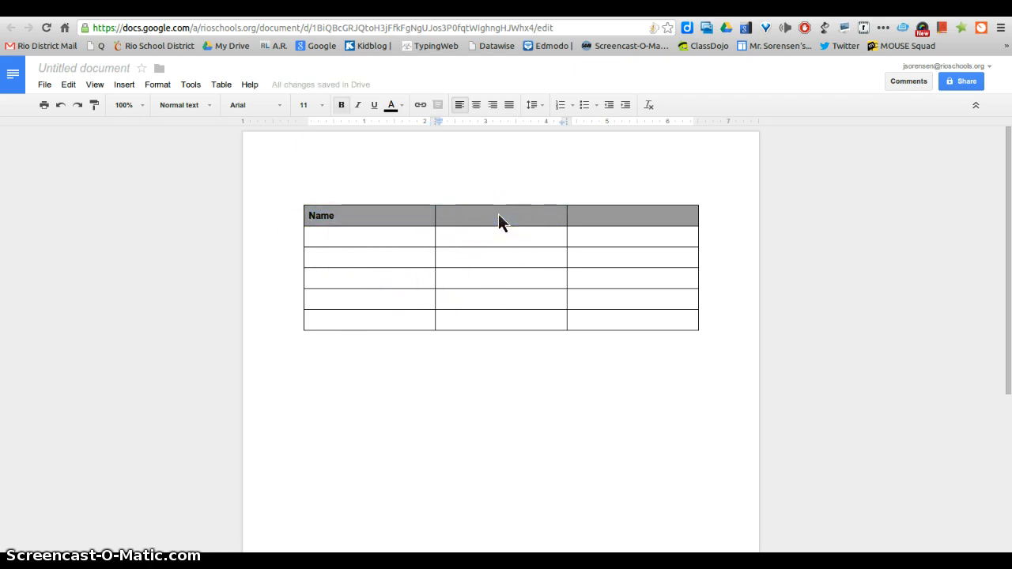
pyautogui.write('Class')
pyautogui.press('Tab')
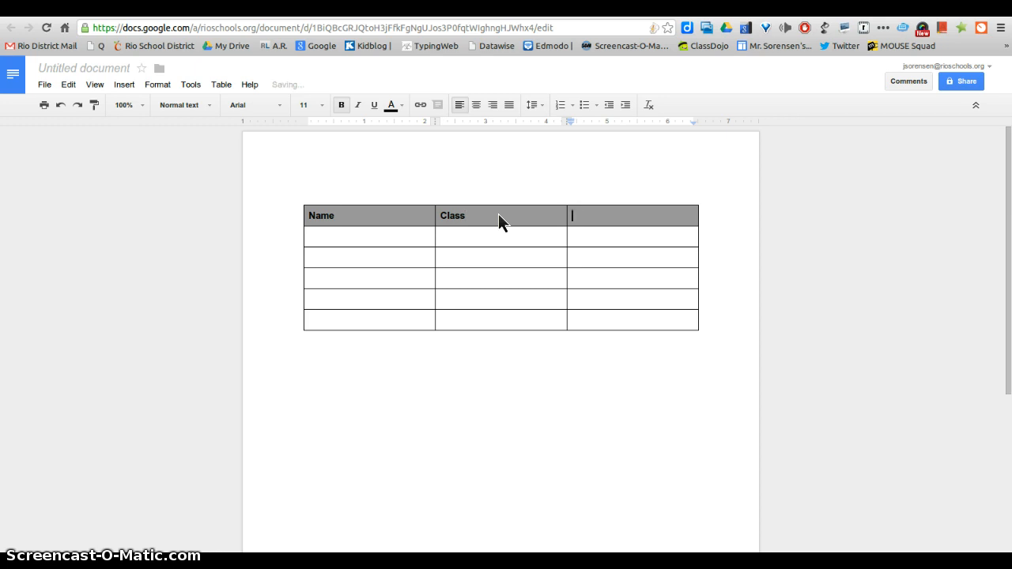
pyautogui.write('Teacher')
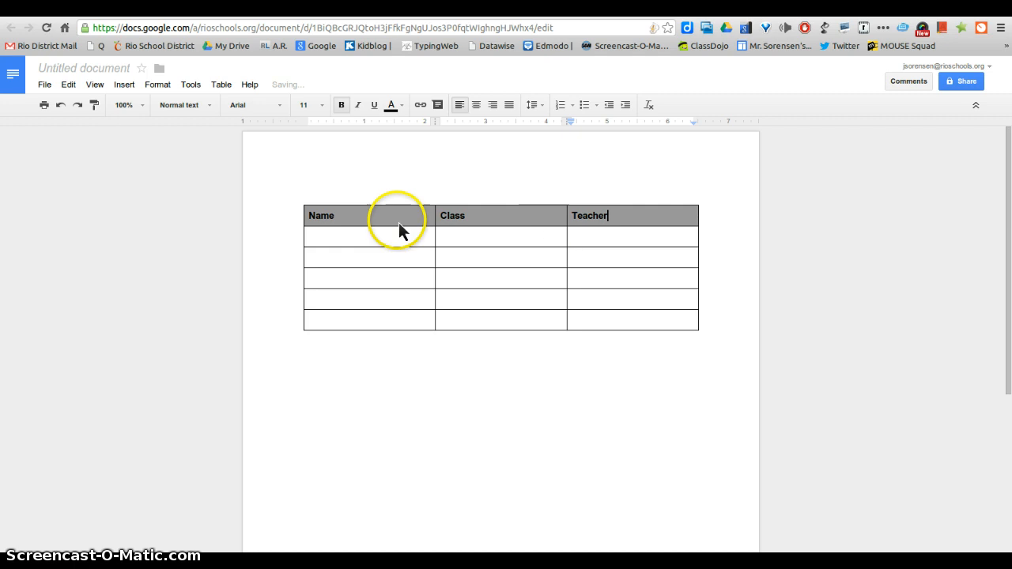
# Step: Center and underline the text of all three header cells
pyautogui.moveTo(326, 224); pyautogui.dragTo(572, 230)
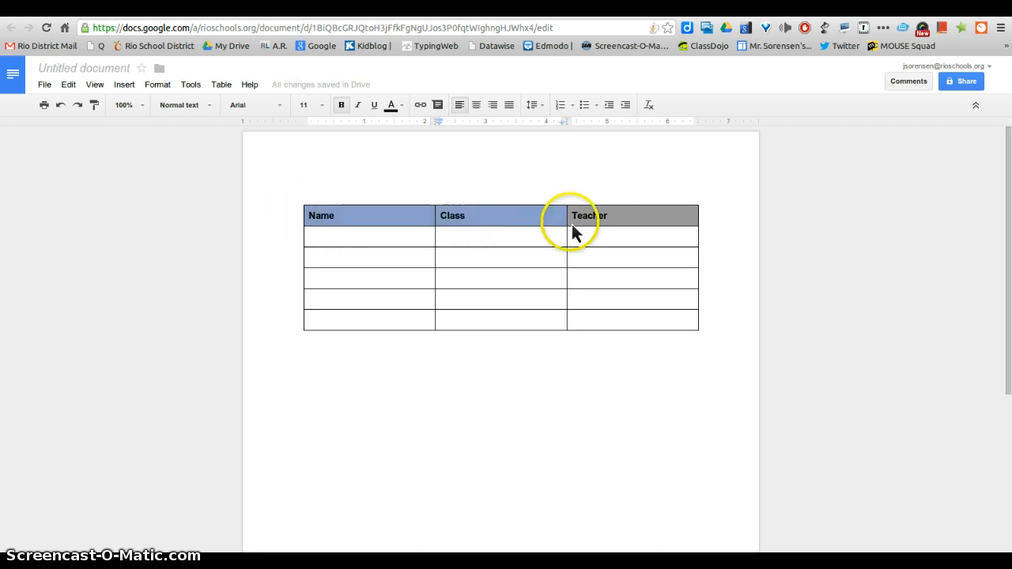
pyautogui.click(476, 105)
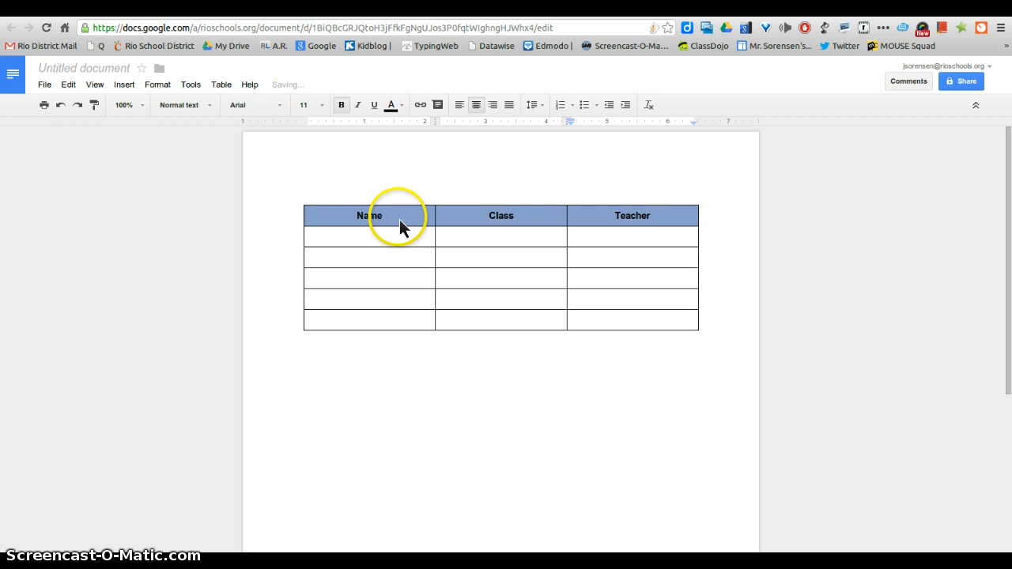
pyautogui.click(375, 106)
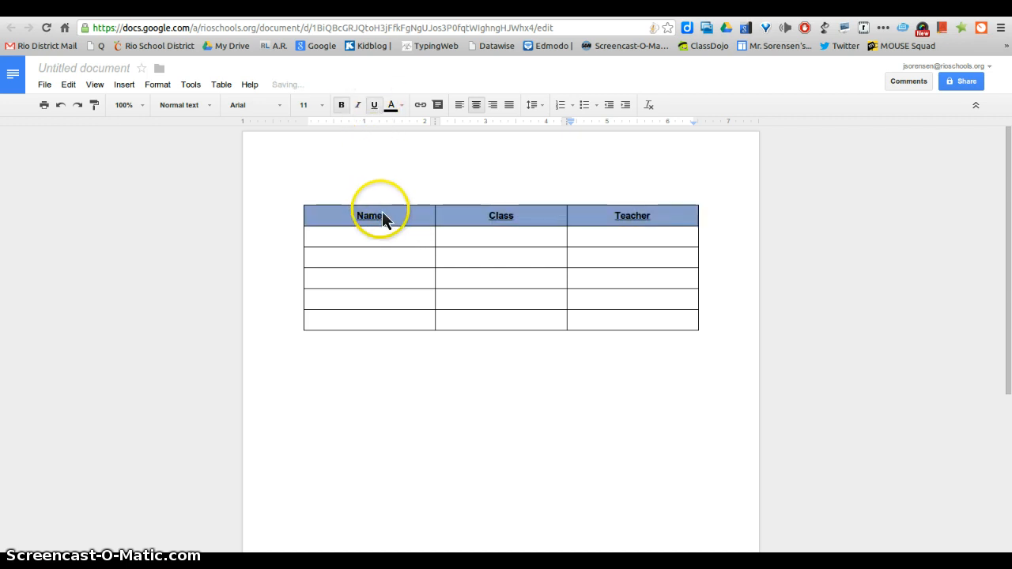
# Step: Insert a column to the left of the Name column and give it the heading "Periods"
pyautogui.click(351, 216)
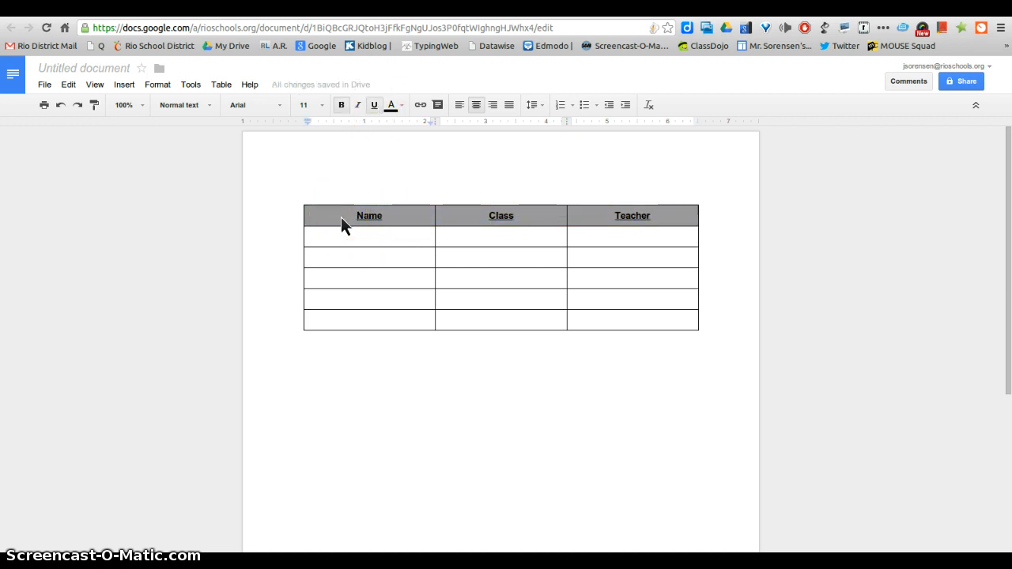
pyautogui.rightClick(341, 224)
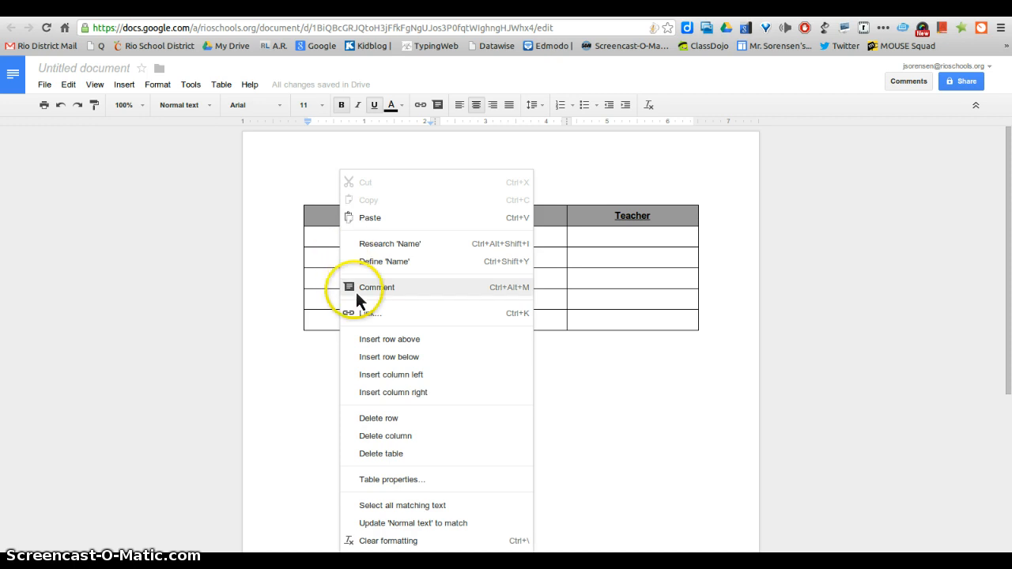
pyautogui.click(391, 377)
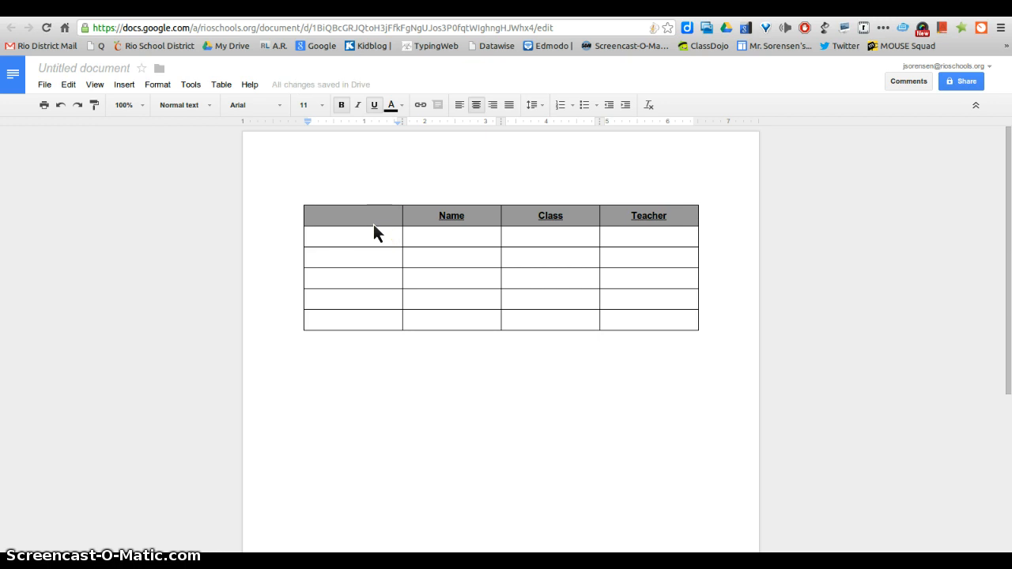
pyautogui.write('1')
pyautogui.press('BackSpace')
pyautogui.write('Periods')
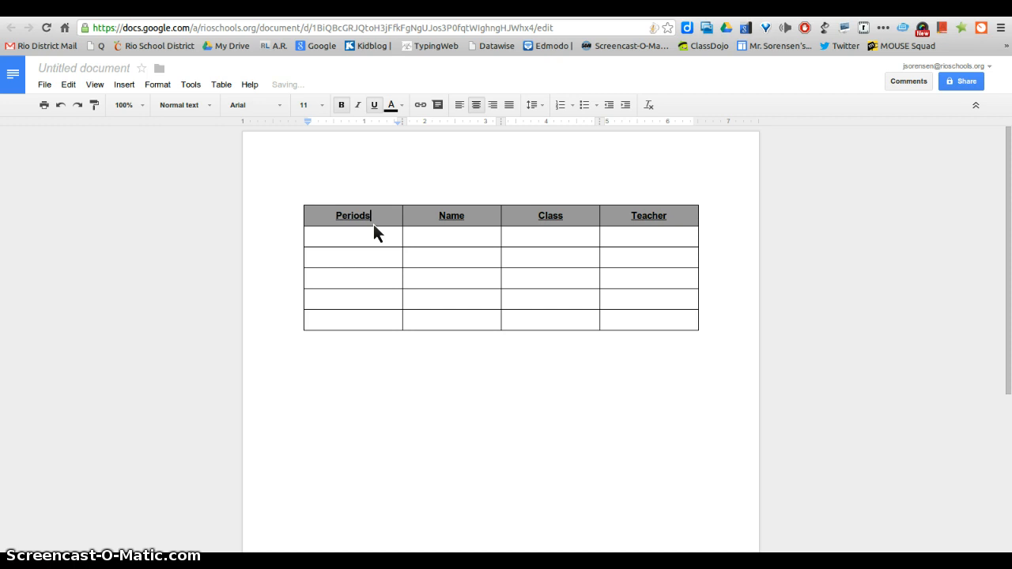
# Step: Number the five cells under the Periods heading from 1 to 5
pyautogui.click(373, 238)
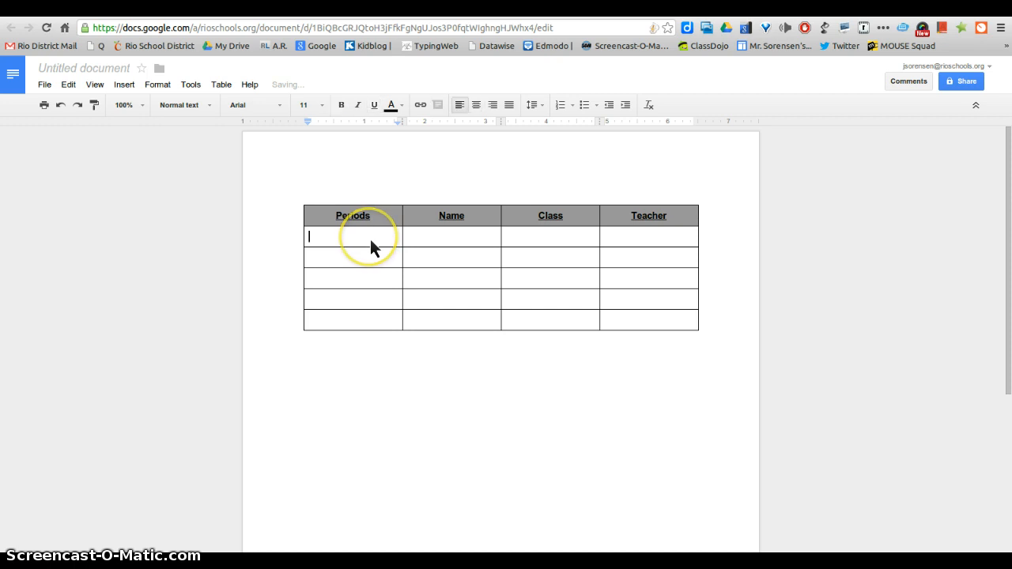
pyautogui.write('1')
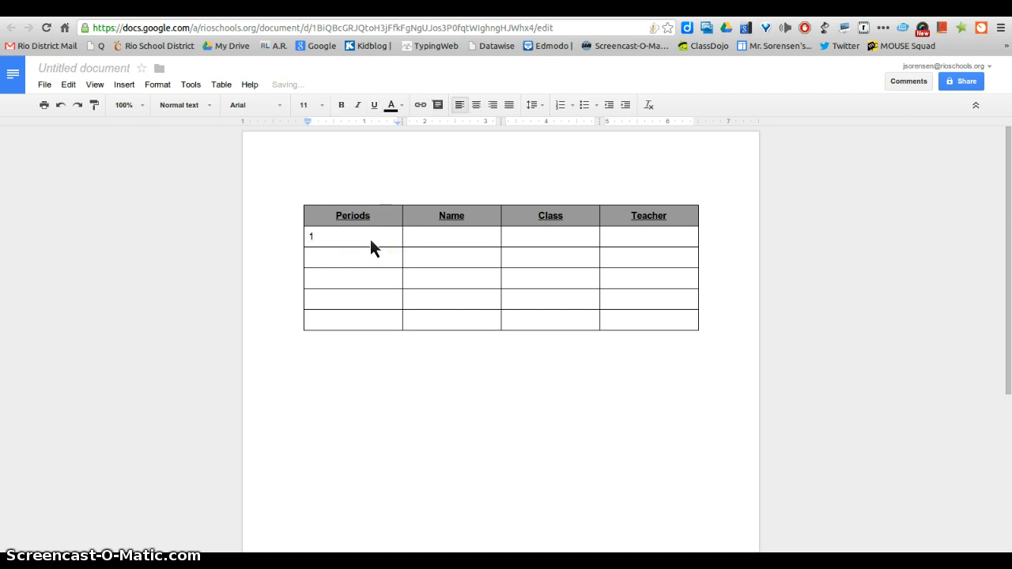
pyautogui.press('Down')
pyautogui.write('2')
pyautogui.press('Down')
pyautogui.write('3')
pyautogui.press('Down')
pyautogui.write('4')
pyautogui.press('Down')
pyautogui.write('5')
pyautogui.click(378, 250)
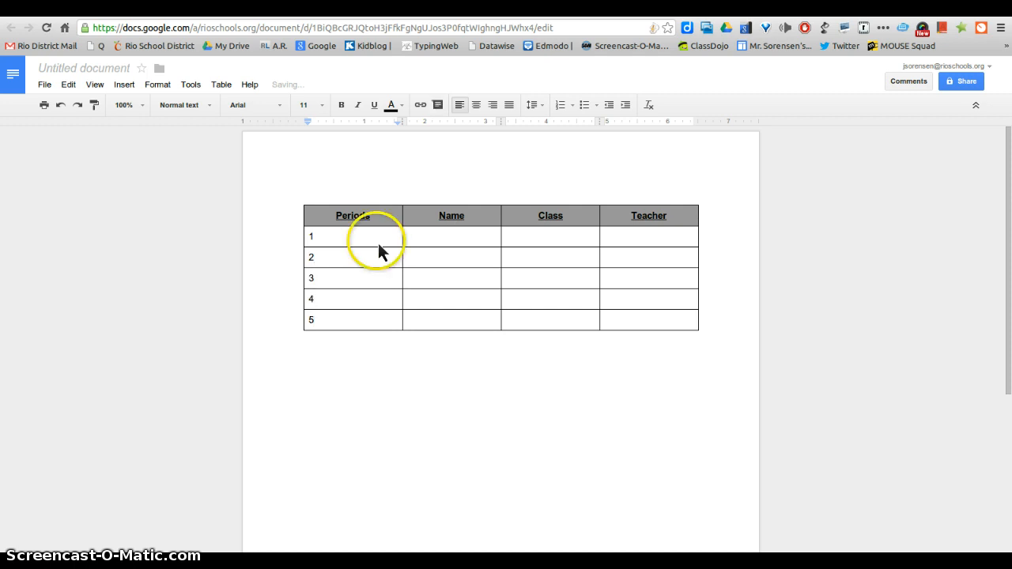
# Step: Add a row numbered 6 below period 5 and narrow the Periods column to about 1 inch
pyautogui.rightClick(347, 323)
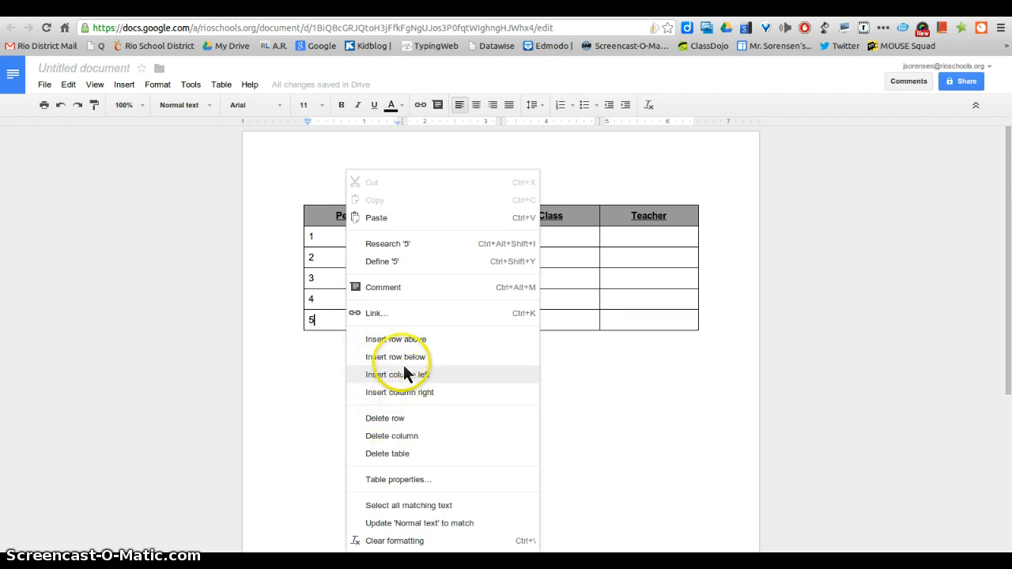
pyautogui.click(404, 362)
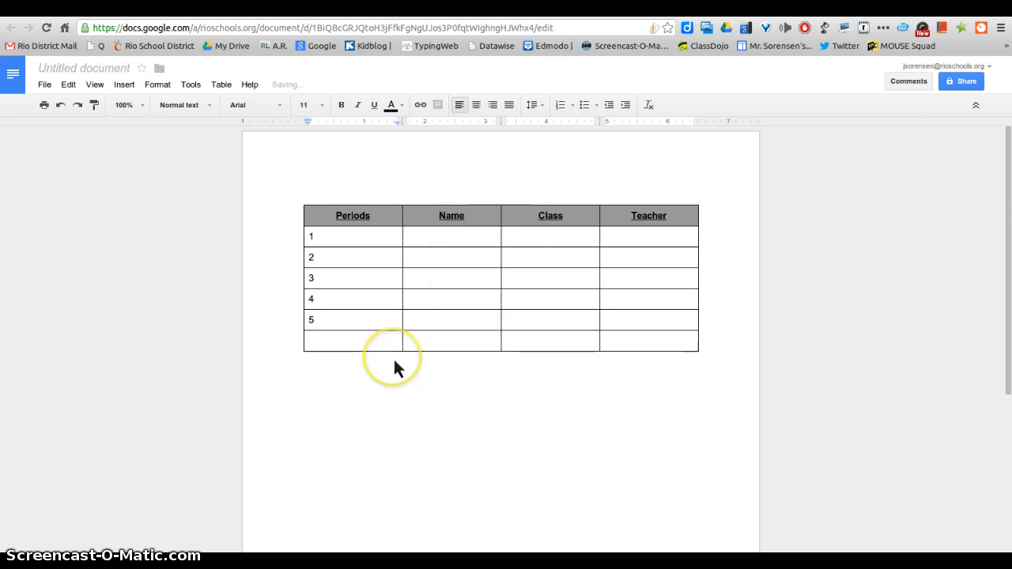
pyautogui.write('6')
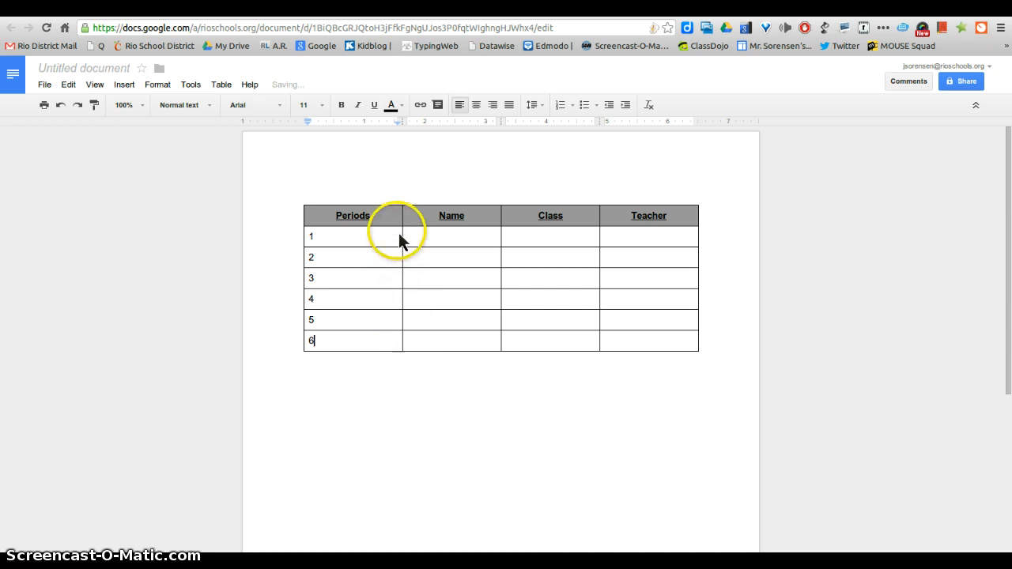
pyautogui.moveTo(398, 228); pyautogui.dragTo(365, 229)
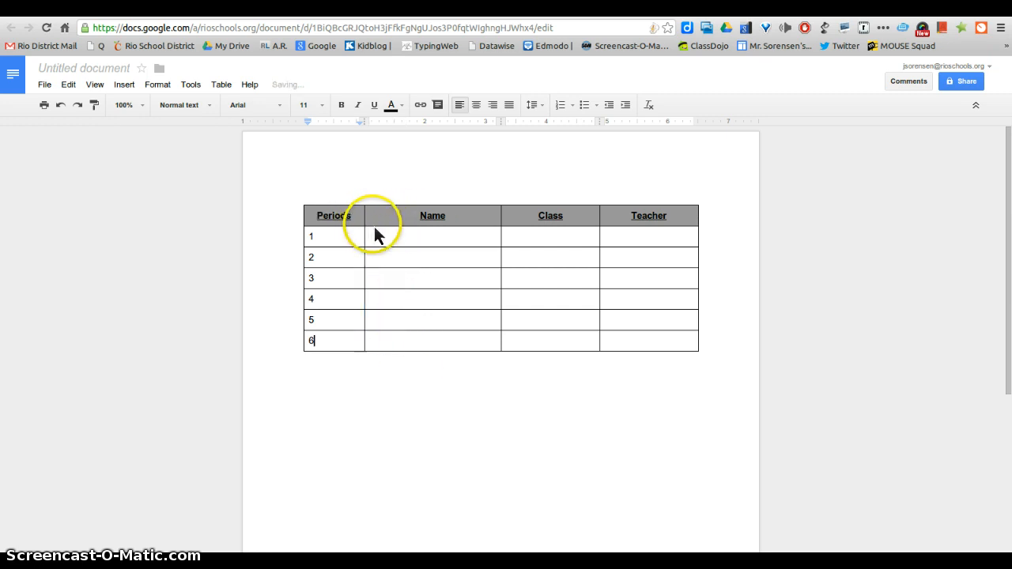
# Step: Center the period numbers 1 to 6 in their cells under the Periods heading
pyautogui.click(329, 235)
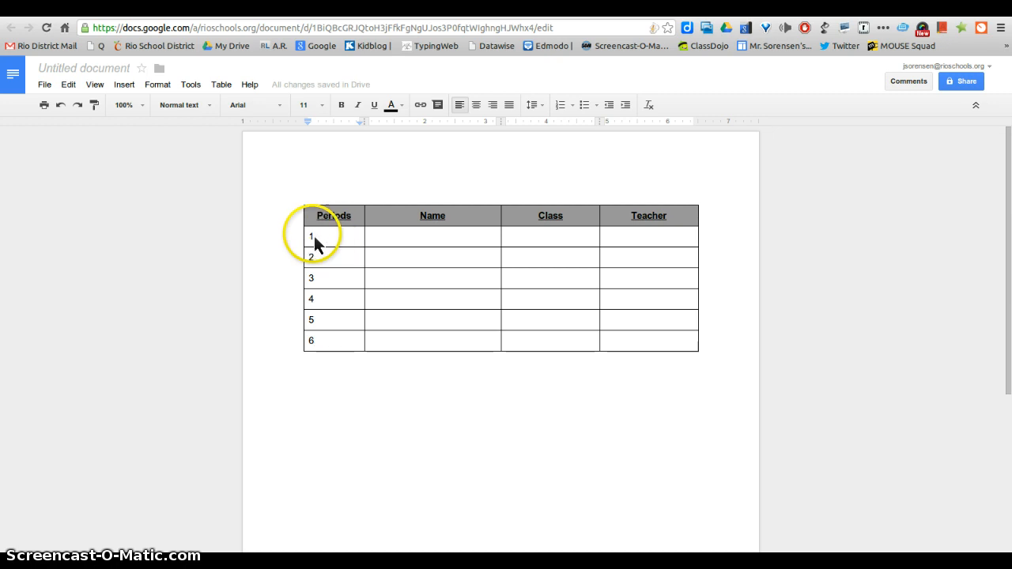
pyautogui.moveTo(311, 236); pyautogui.dragTo(332, 344)
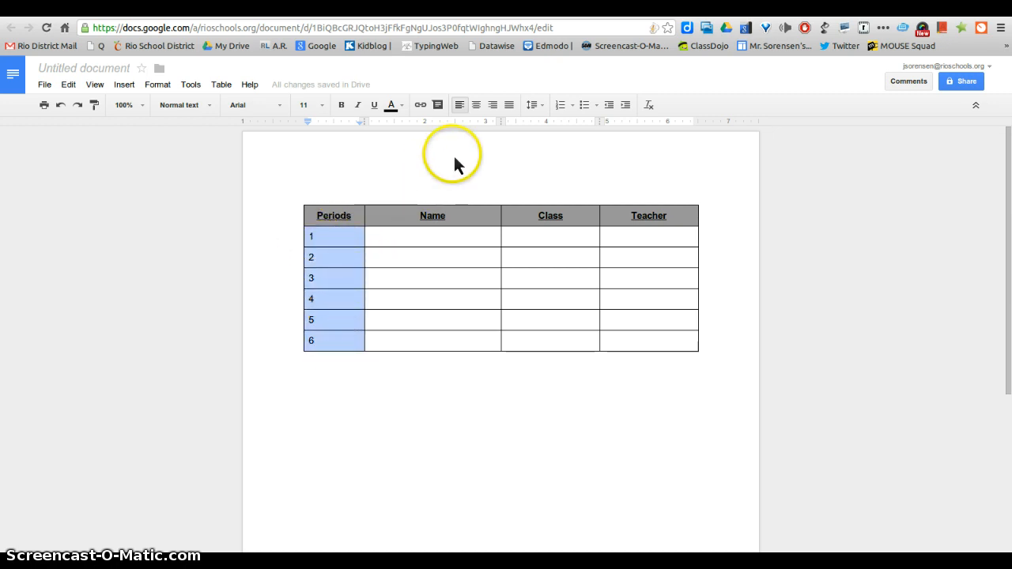
pyautogui.click(477, 108)
# Step: Fill in the period 1 row with "Computer Applications" under Name, "C205" under Class, and the teacher's title and surname under Teacher
pyautogui.click(431, 237)
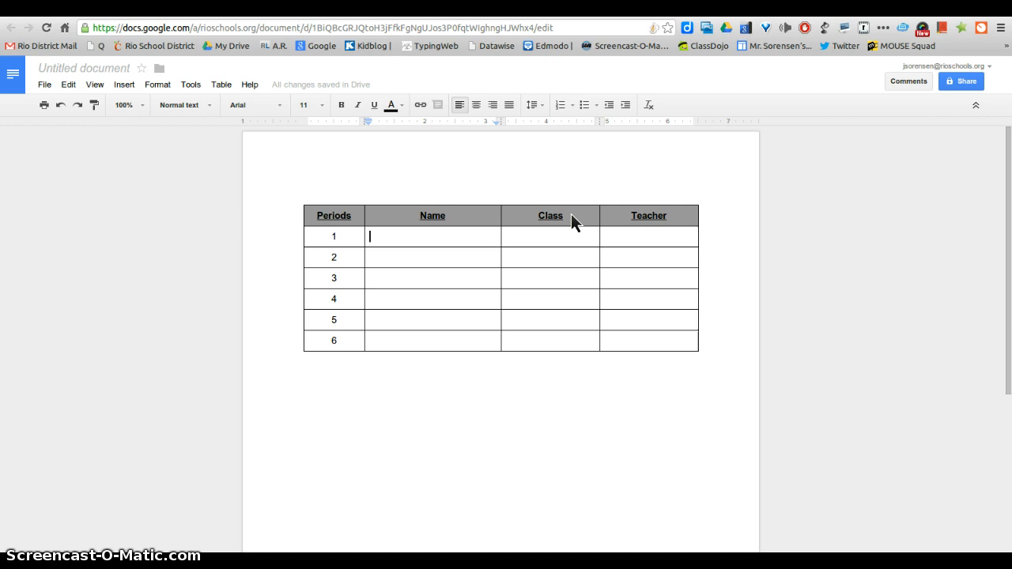
pyautogui.write('Compute')
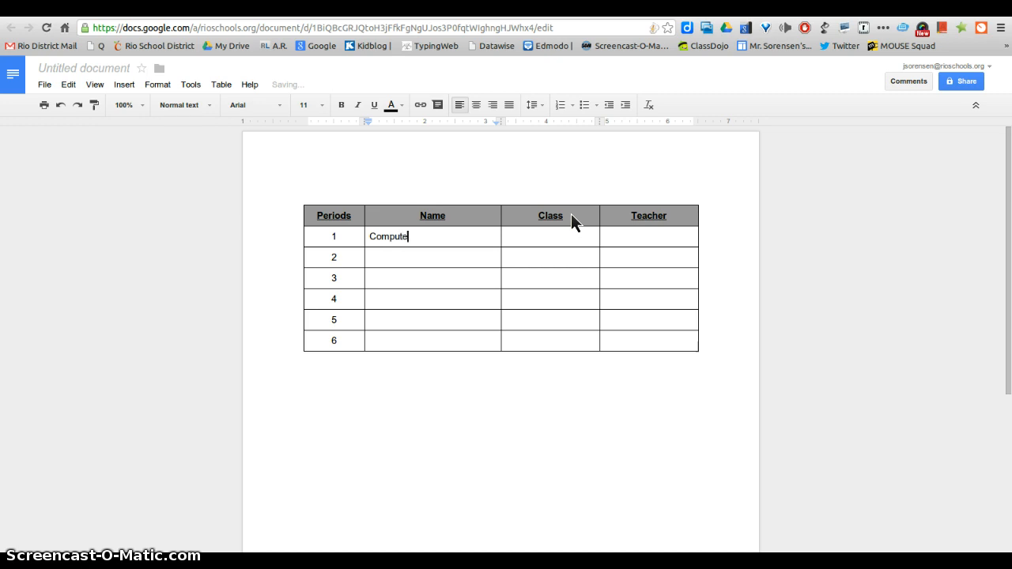
pyautogui.write('r Applications')
pyautogui.press('Tab')
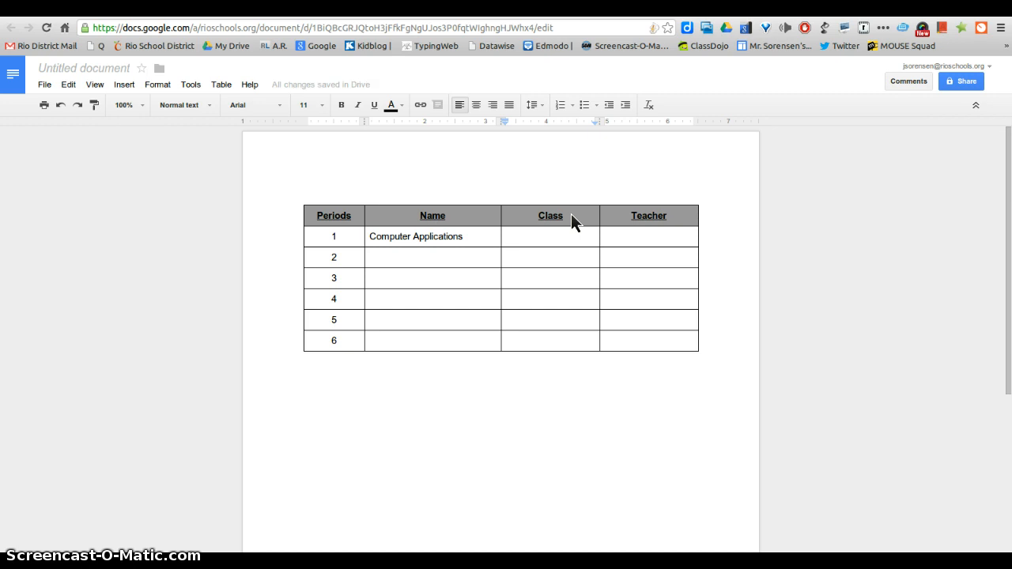
pyautogui.write('C205')
pyautogui.press('Tab')
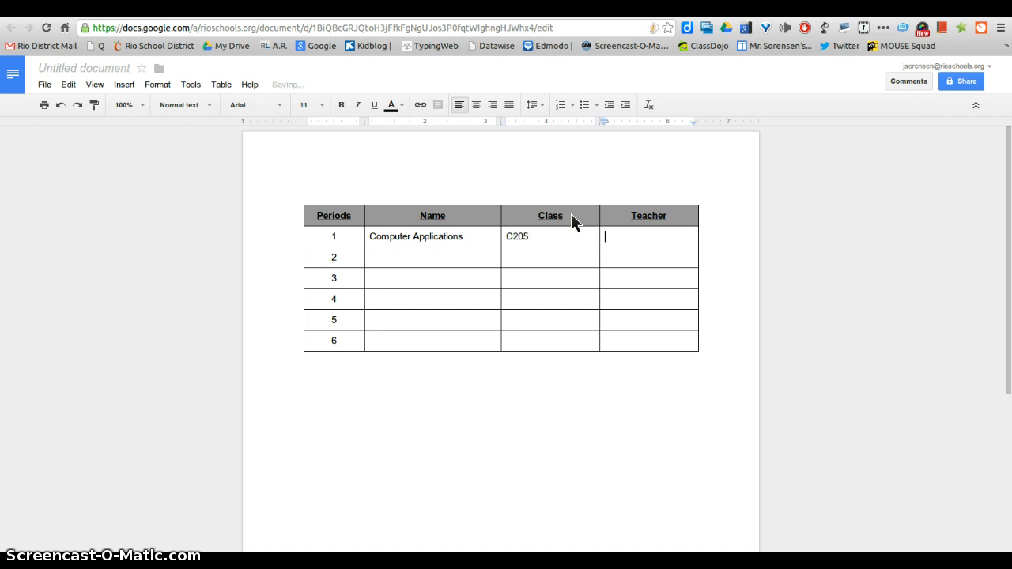
pyautogui.write('Mr. Sorensen')
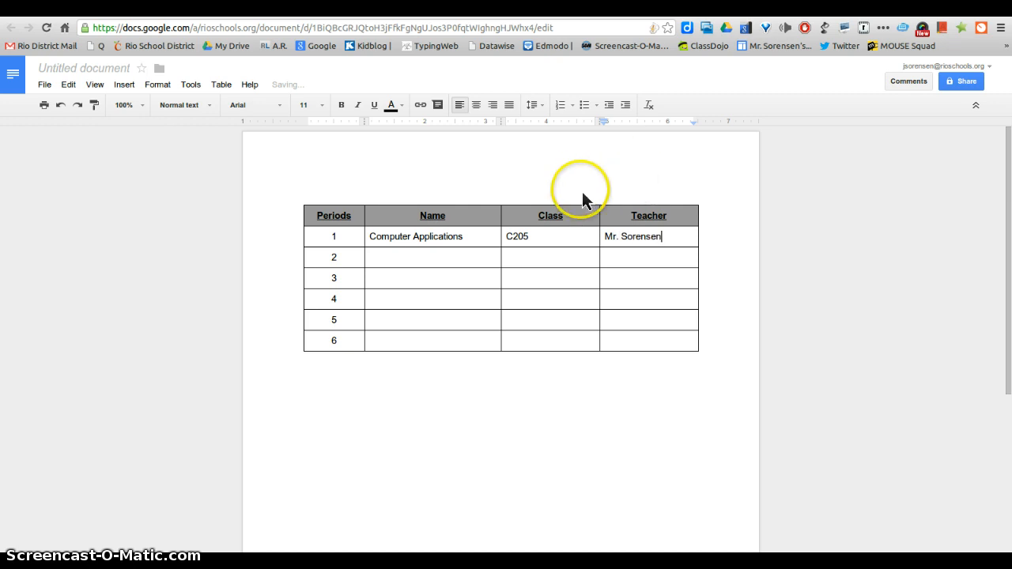
# Step: Replace the "Class" column heading with "Room #"
pyautogui.moveTo(566, 217); pyautogui.dragTo(540, 217)
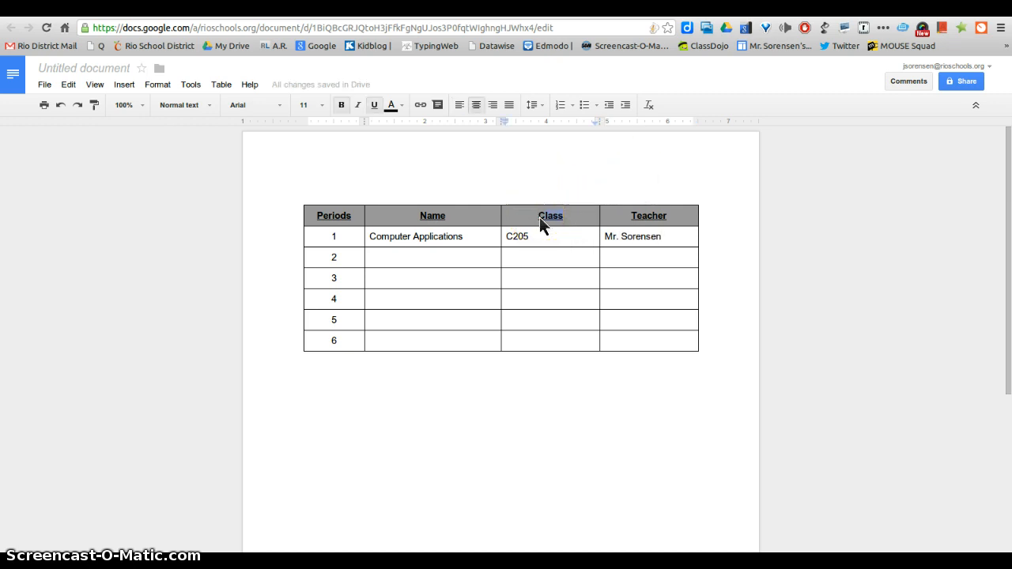
pyautogui.press('BackSpace')
pyautogui.press('BackSpace')
pyautogui.write('Room #')
# Step: Add a title line directly above the table with the student's first name in possessive form followed by "Class Schedule"
pyautogui.click(385, 193)
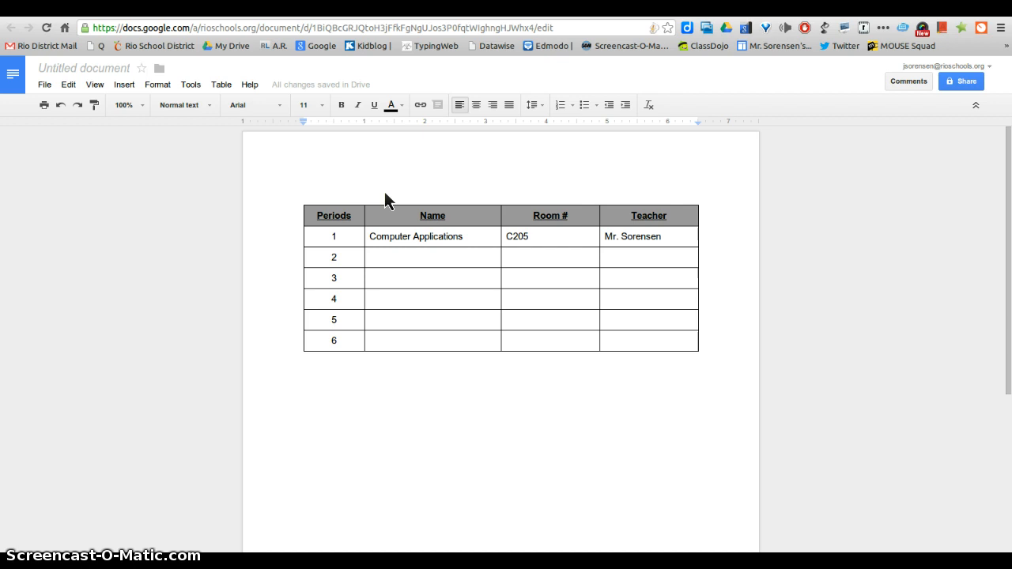
pyautogui.write('Jay’s')
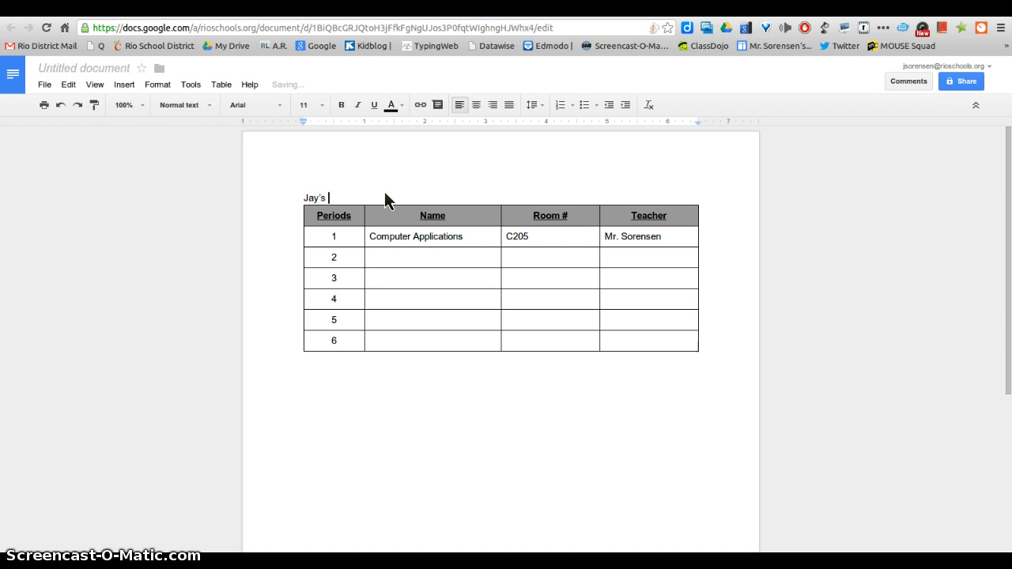
pyautogui.write('Cal')
pyautogui.press('BackSpace')
pyautogui.press('BackSpace')
pyautogui.write('lass Schedules')
# Step: Center the title above the table, set its font size to 24, and make it bold
pyautogui.moveTo(306, 199); pyautogui.dragTo(403, 204)
pyautogui.click(477, 106)
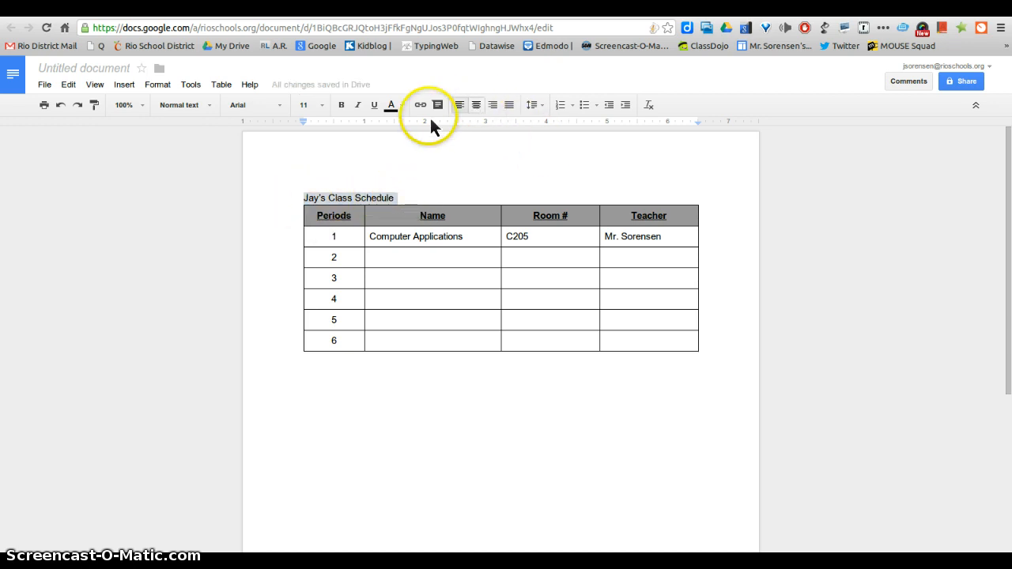
pyautogui.click(321, 105)
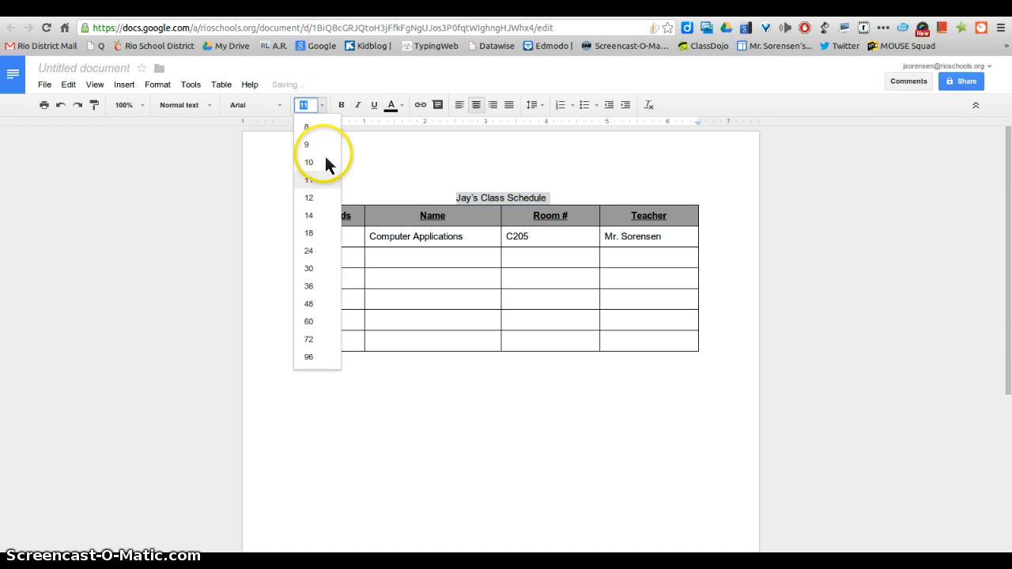
pyautogui.click(310, 252)
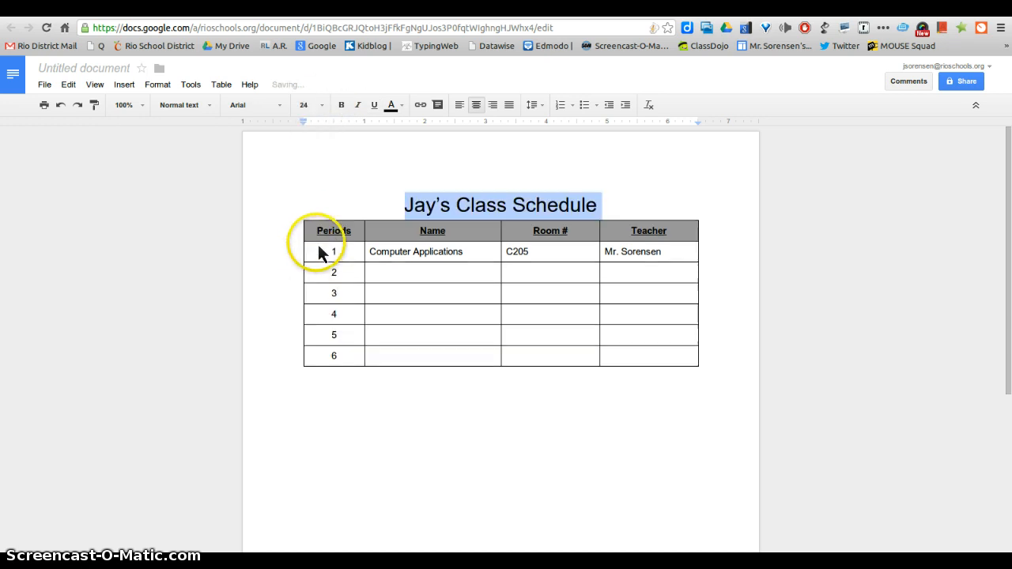
pyautogui.click(341, 105)
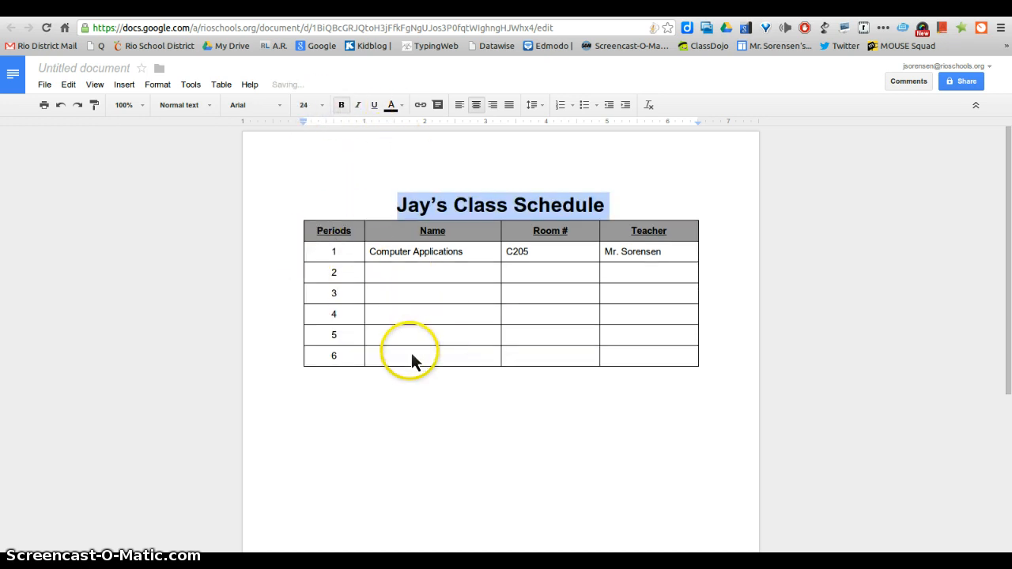
# Step: Try inserting a row above the period 1 row, and undo the insertion
pyautogui.click(354, 257)
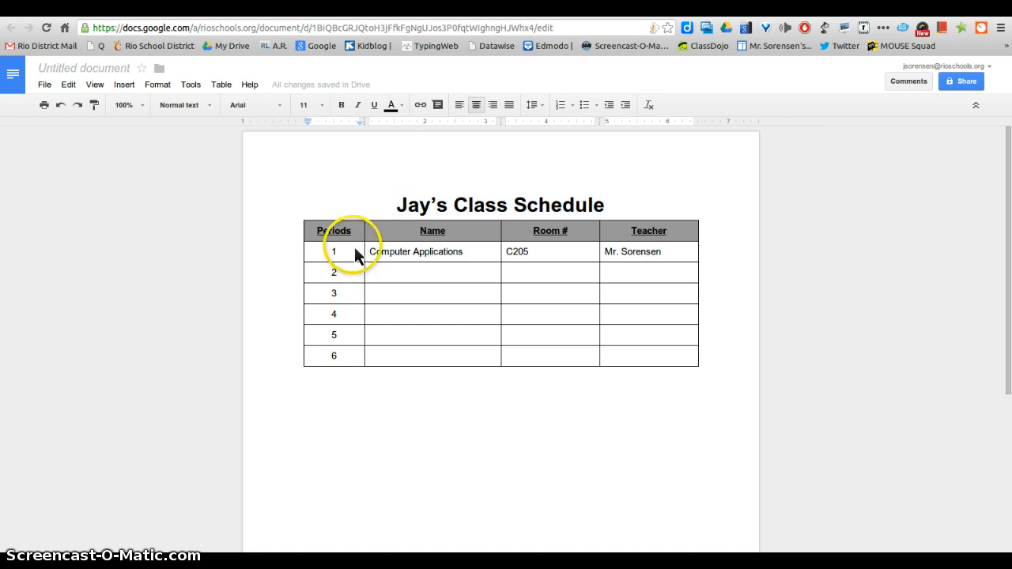
pyautogui.rightClick(354, 258)
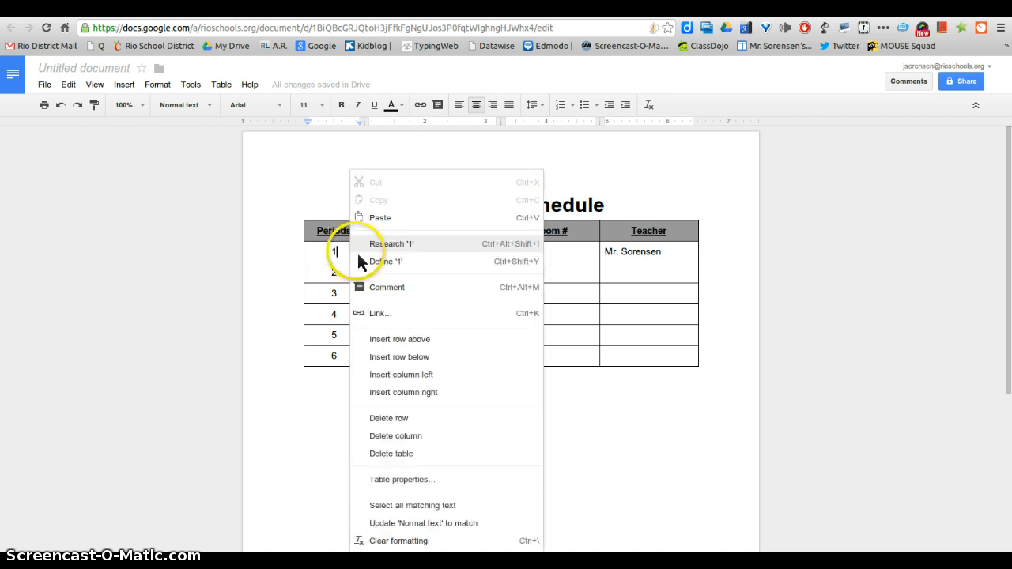
pyautogui.click(399, 339)
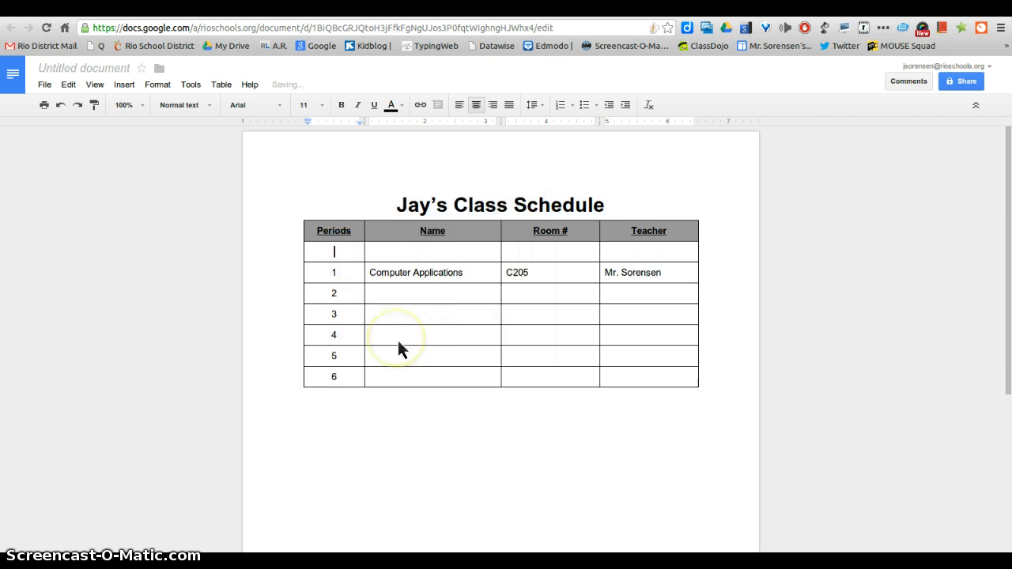
pyautogui.click(60, 105)
# Step: Try inserting a row below the header row, and undo the insertion
pyautogui.click(361, 231)
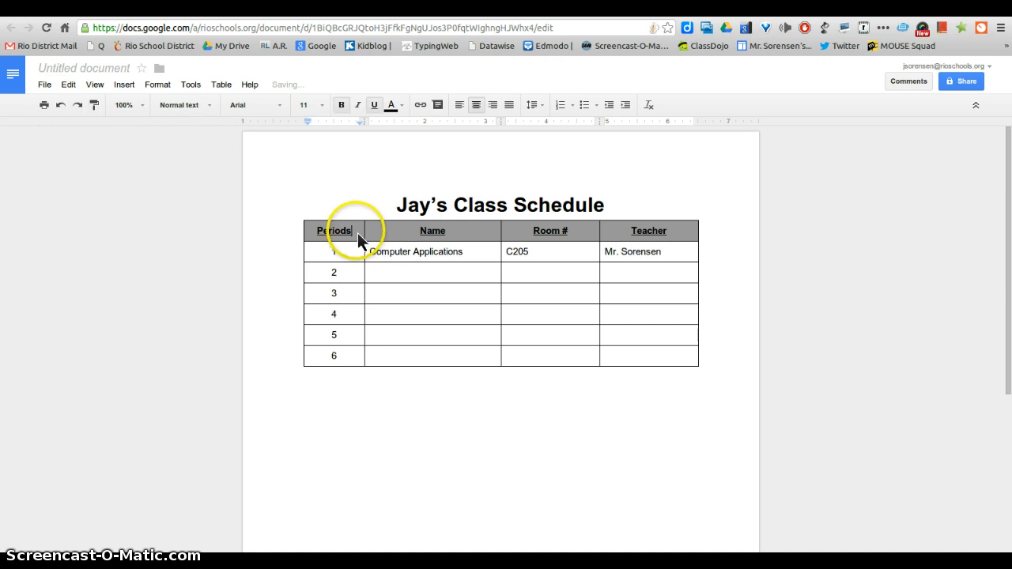
pyautogui.rightClick(358, 236)
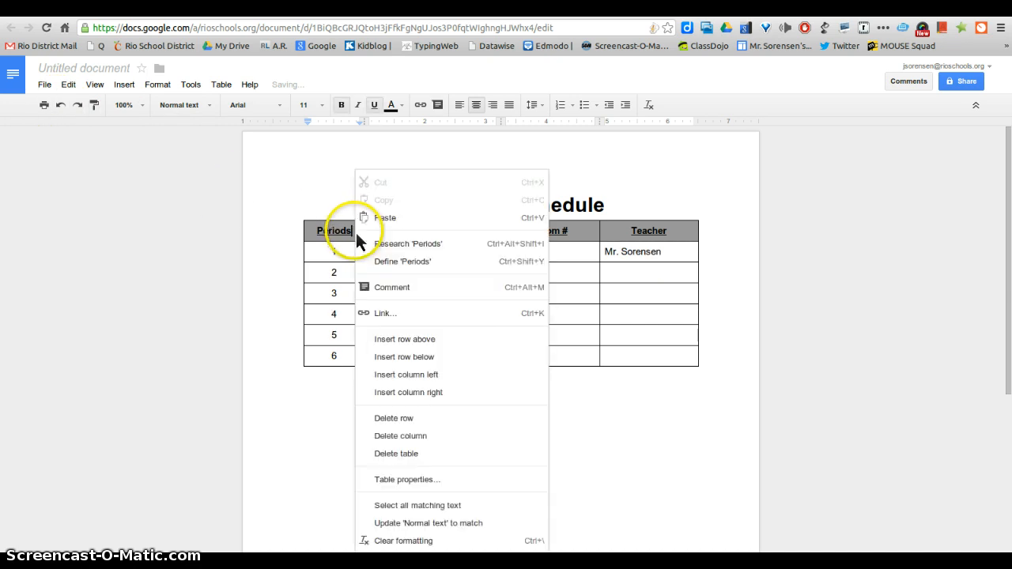
pyautogui.click(408, 362)
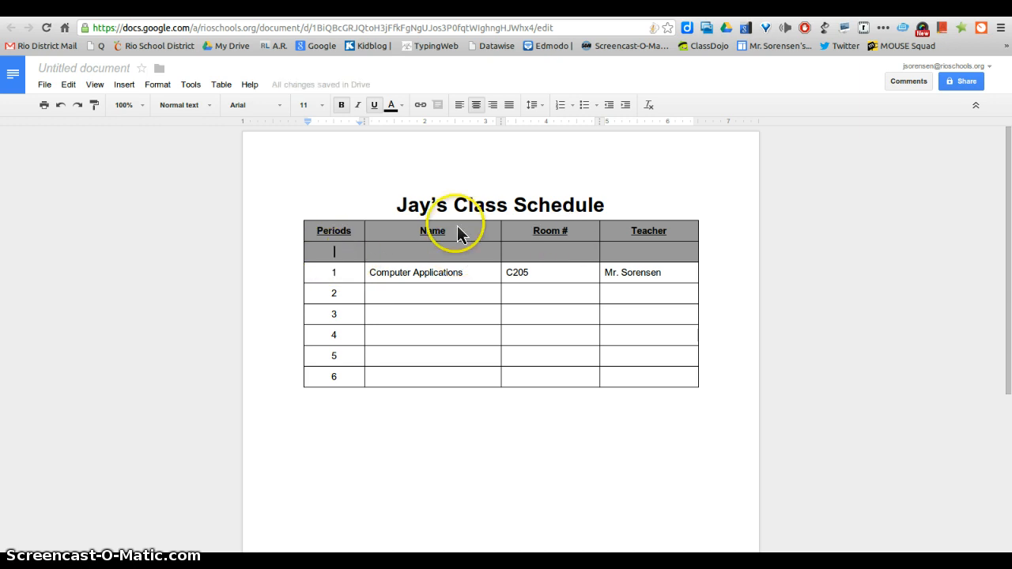
pyautogui.click(60, 104)
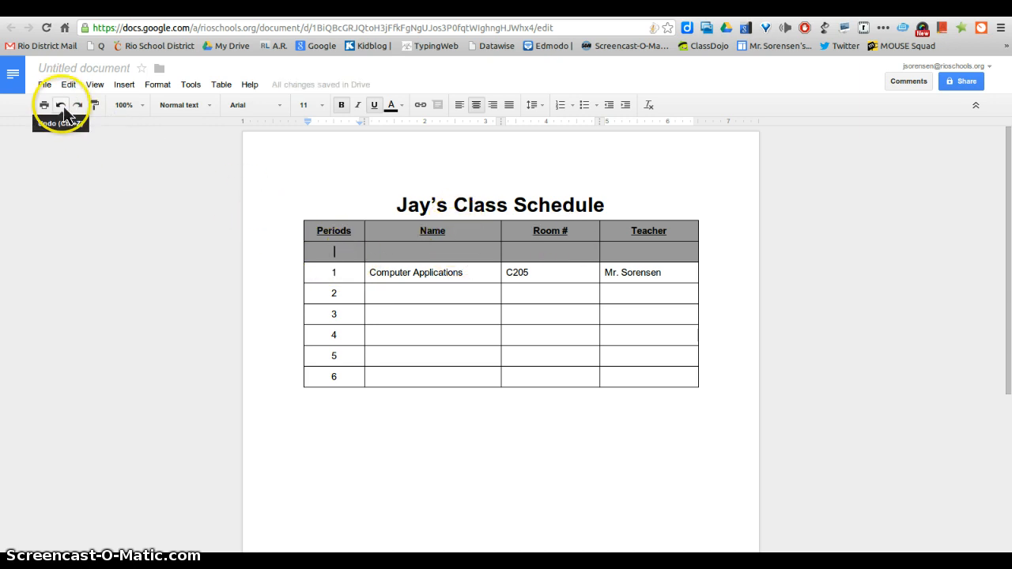